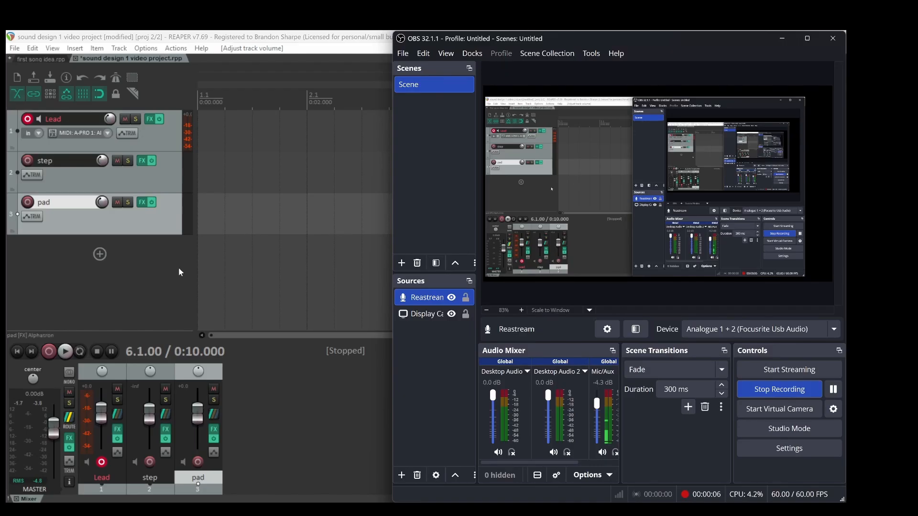
Switch to REAPER, open the Lead track's Alphatron synth and move its window clear of the track list.
{"action": "left_click", "coordinate": [179, 272]}
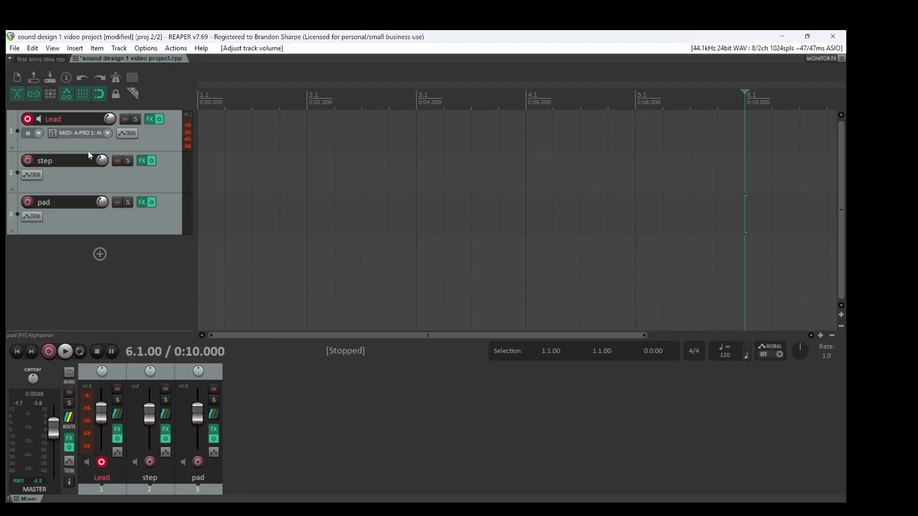
{"action": "left_click", "coordinate": [149, 119]}
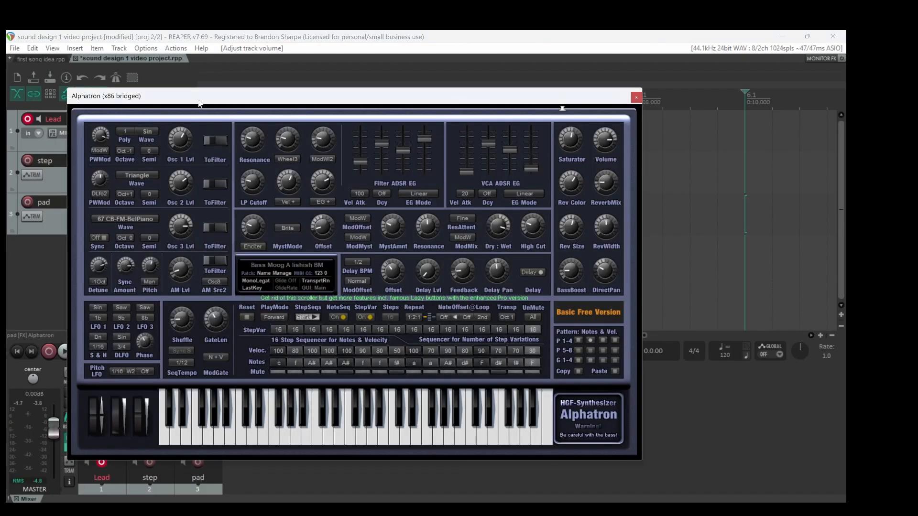
{"action": "left_click_drag", "start_coordinate": [199, 96], "coordinate": [279, 86]}
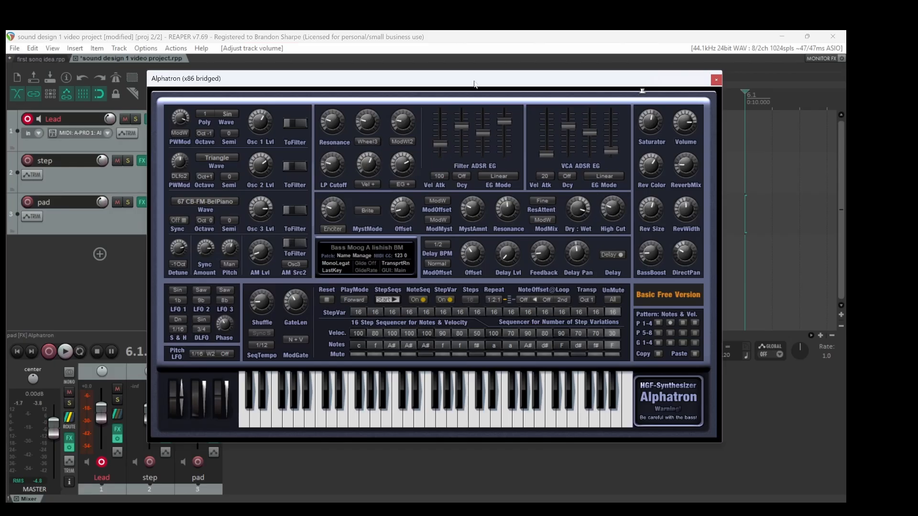
{"action": "left_click_drag", "start_coordinate": [472, 80], "coordinate": [470, 64]}
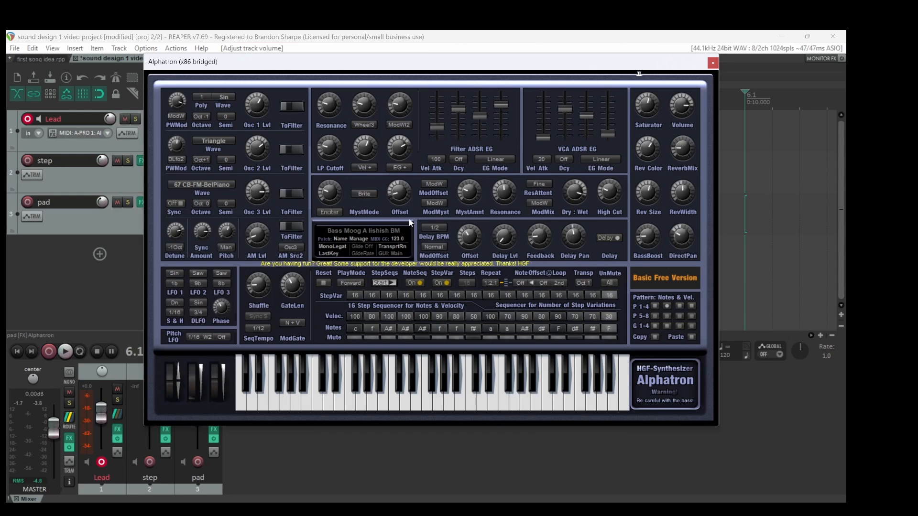
Review the wave choices for oscillator 3 in the Lead synth without changing them, and close the synth window.
{"action": "left_click", "coordinate": [213, 187]}
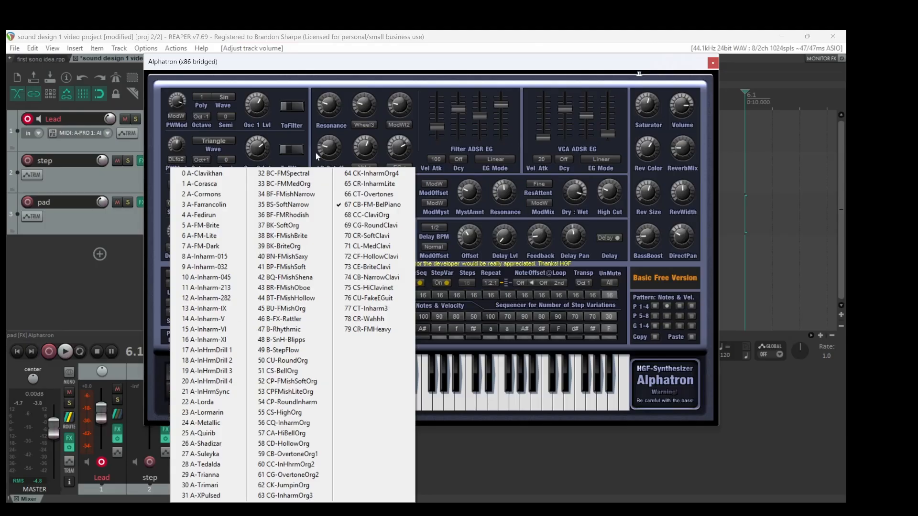
{"action": "left_click", "coordinate": [394, 208]}
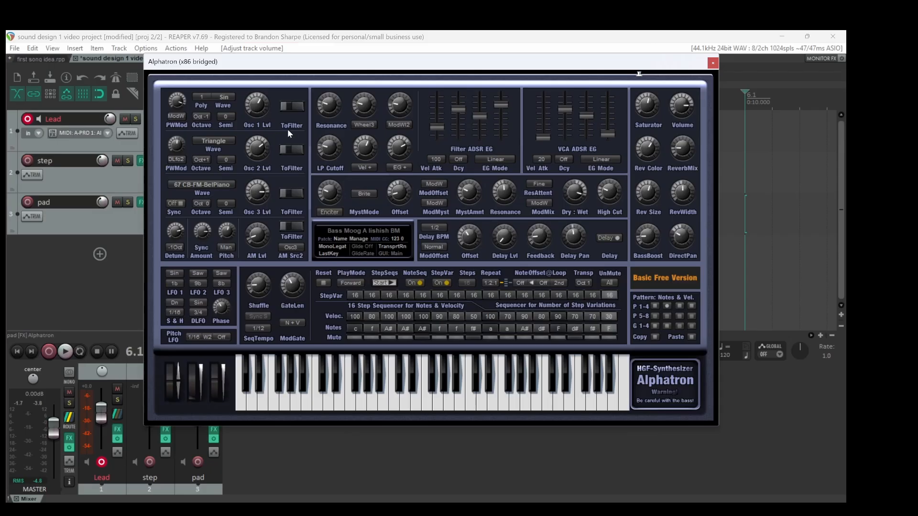
{"action": "left_click", "coordinate": [712, 62]}
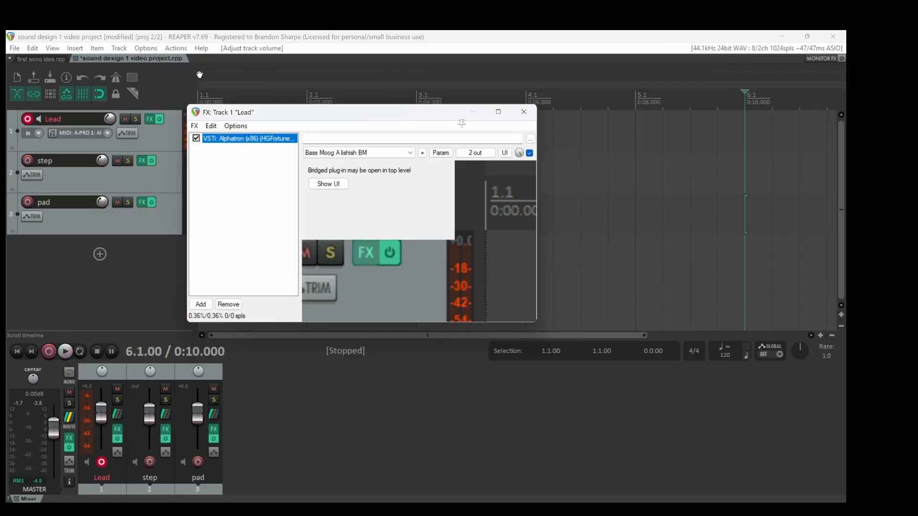
Record-arm the step track instead of the Lead track and open its Alphatron synth.
{"action": "left_click", "coordinate": [27, 120]}
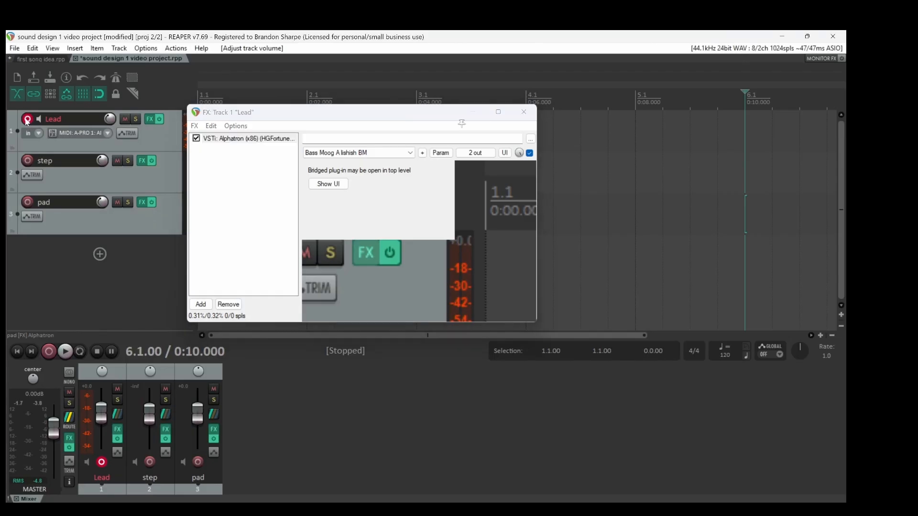
{"action": "left_click", "coordinate": [28, 160]}
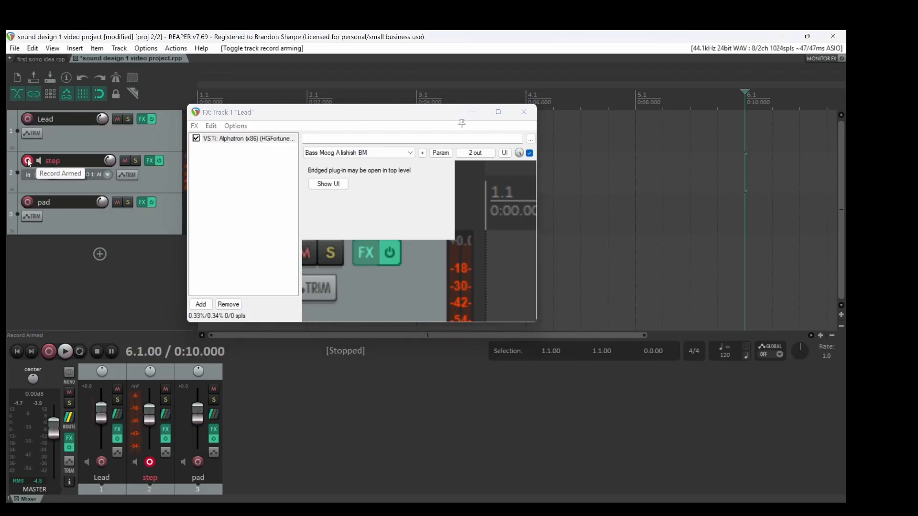
{"action": "left_click", "coordinate": [149, 161]}
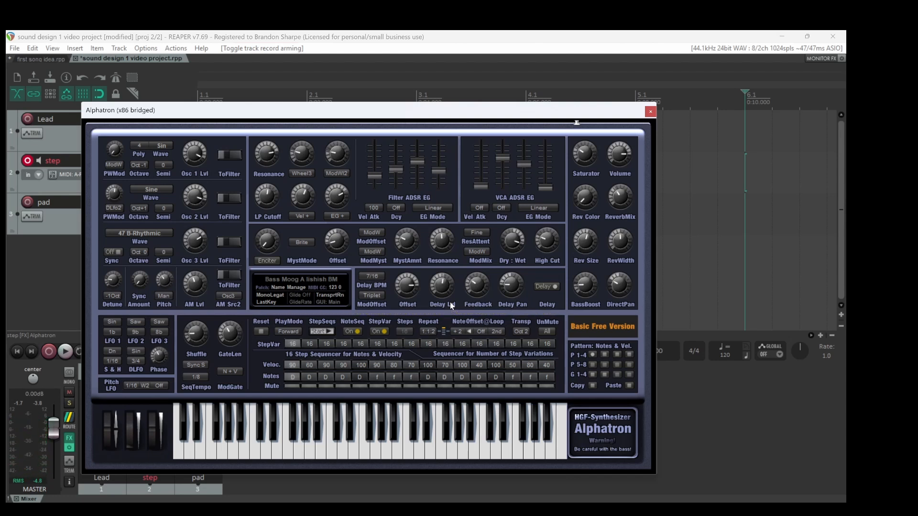
Audition the step track's step sequencer by starting and pausing it, and close its synth window.
{"action": "left_click", "coordinate": [326, 331]}
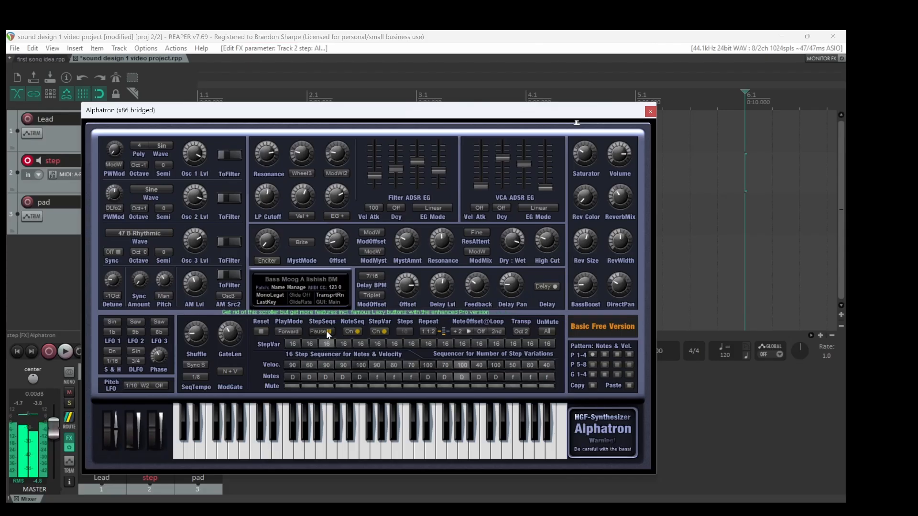
{"action": "left_click", "coordinate": [328, 332]}
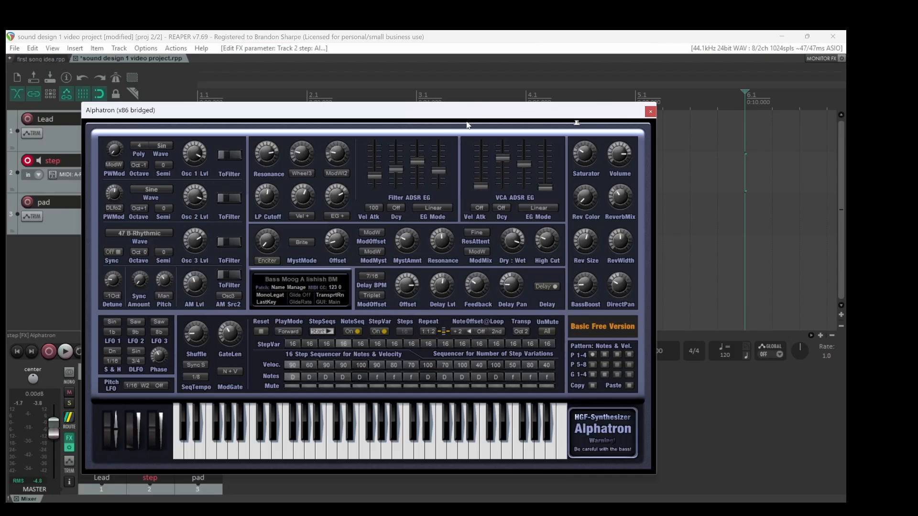
{"action": "left_click", "coordinate": [648, 112]}
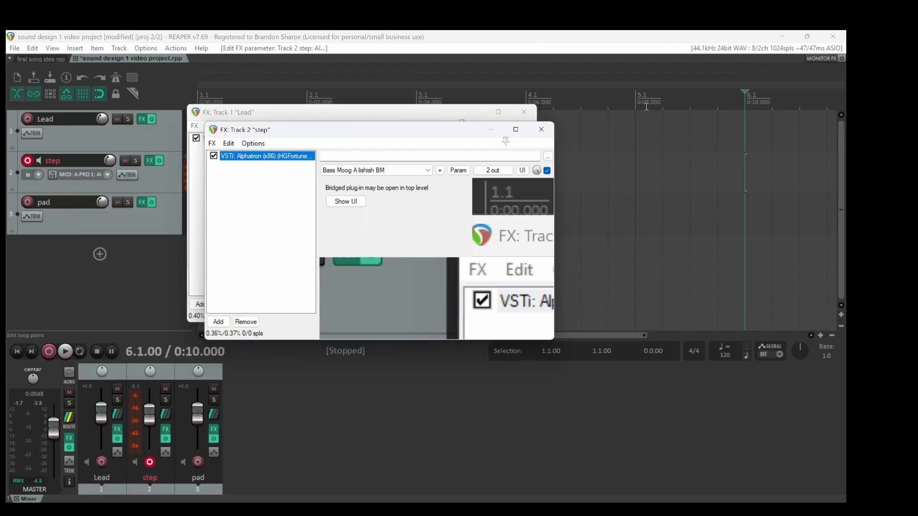
Record-arm the pad track instead of the step track and open its Alphatron synth.
{"action": "left_click", "coordinate": [28, 162]}
{"action": "left_click", "coordinate": [28, 202]}
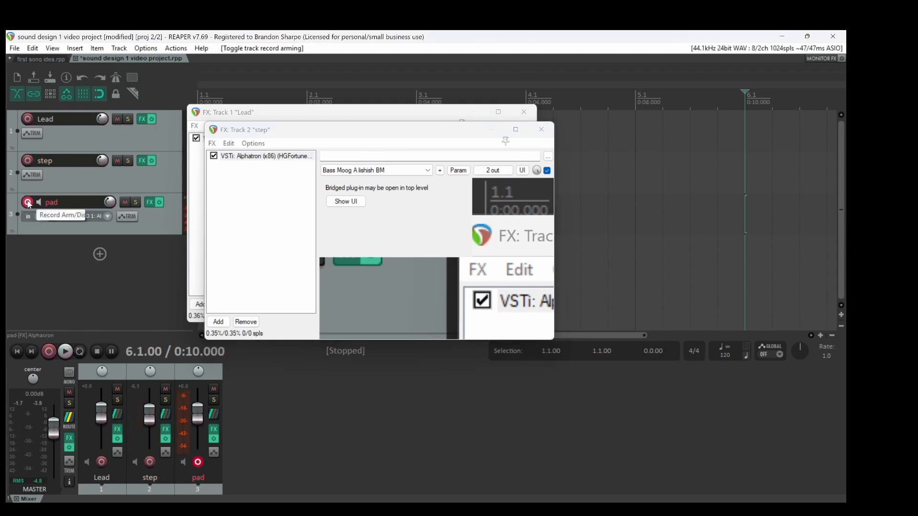
{"action": "left_click", "coordinate": [148, 203]}
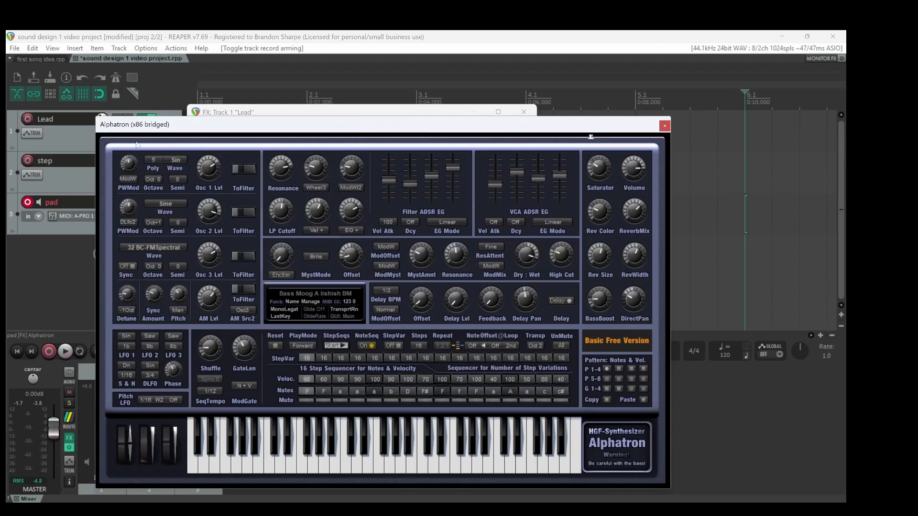
Review the wave choices for oscillator 3 in the pad synth without changing them.
{"action": "left_click", "coordinate": [168, 247]}
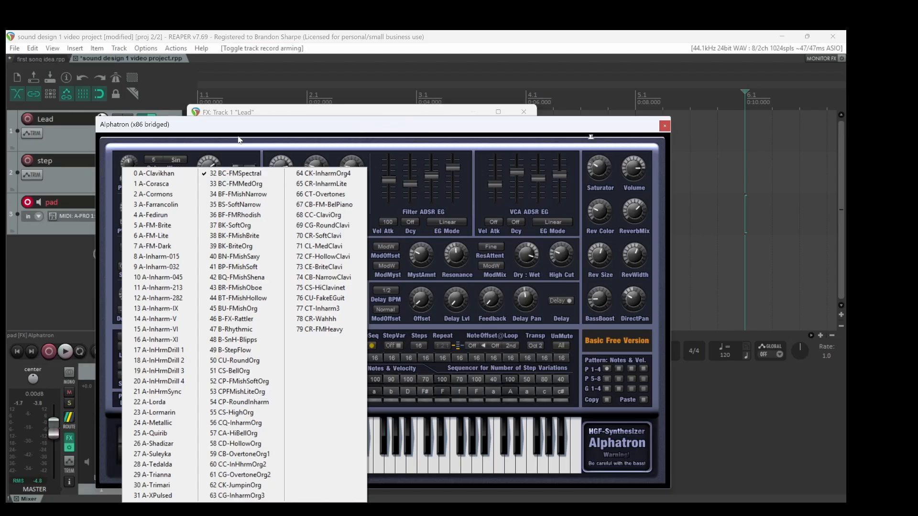
{"action": "left_click", "coordinate": [314, 128]}
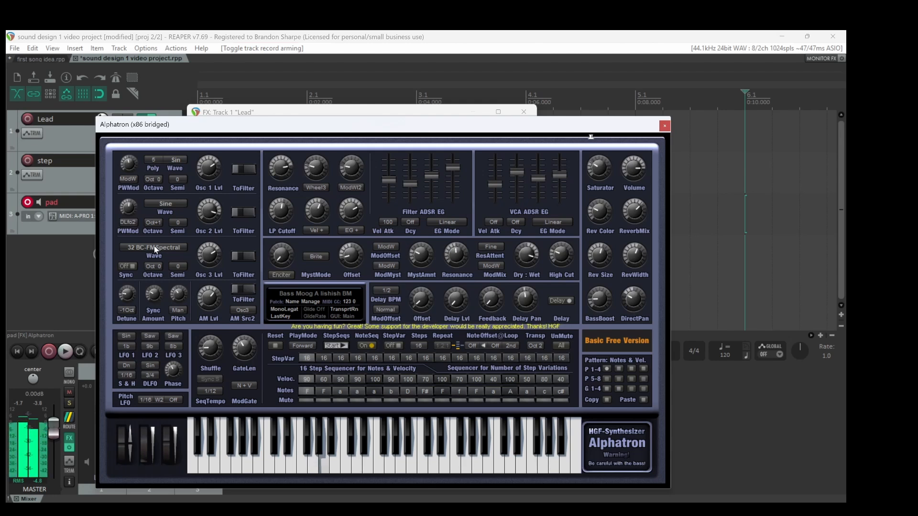
Record-arm the Lead track in place of the pad to compare its sound, and return the arming to the pad.
{"action": "left_click", "coordinate": [27, 202]}
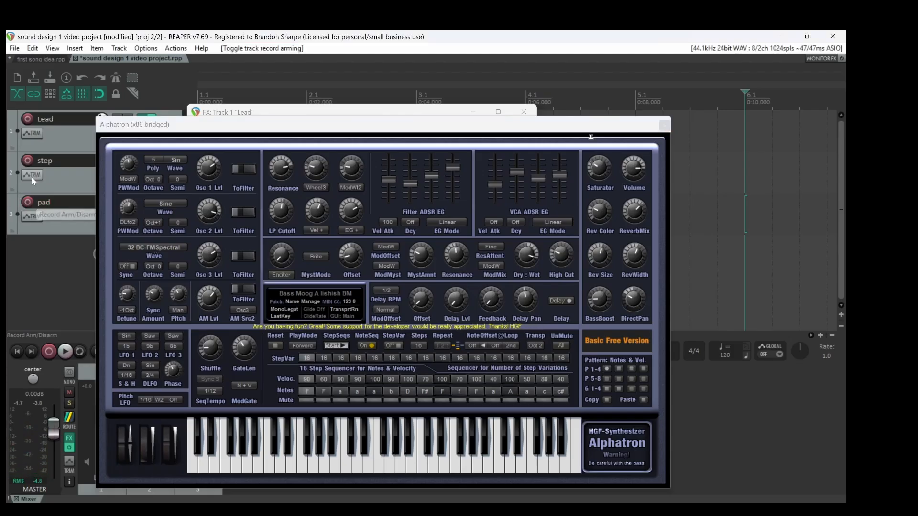
{"action": "left_click", "coordinate": [27, 119]}
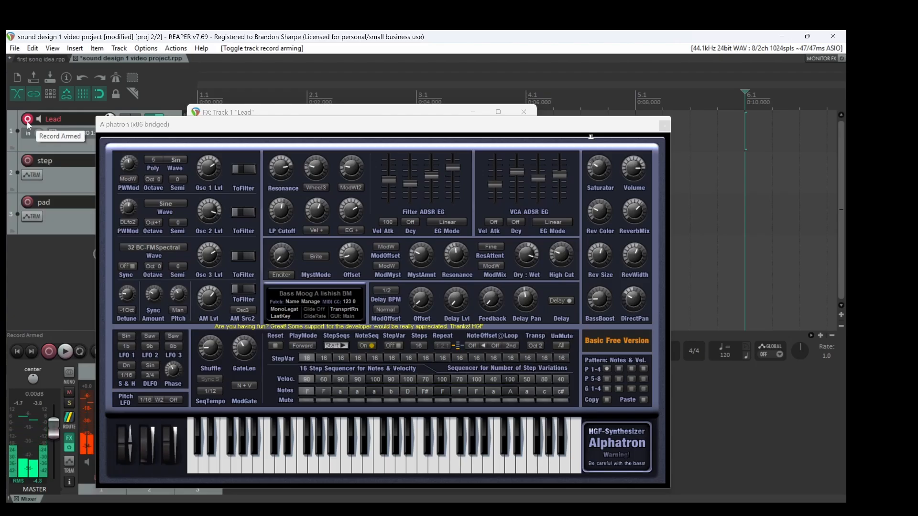
{"action": "left_click", "coordinate": [27, 119]}
{"action": "left_click", "coordinate": [27, 201]}
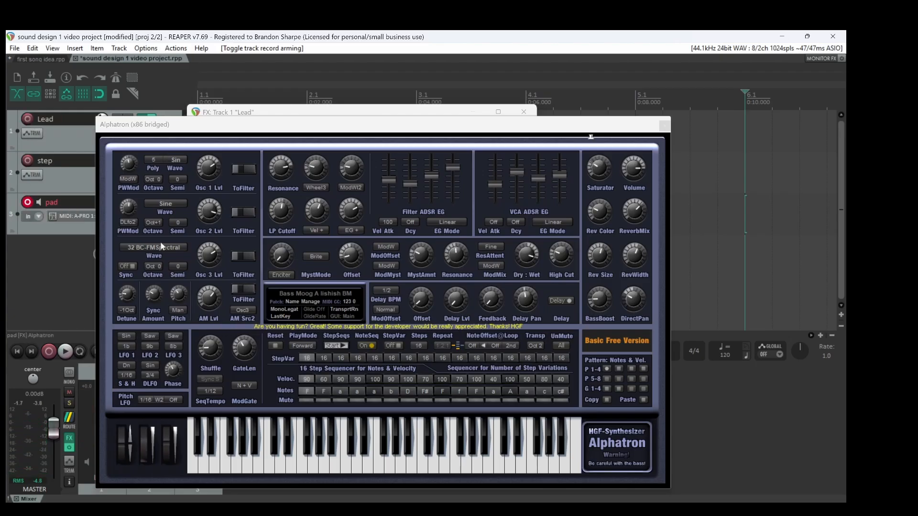
Review the wave choices for oscillators 1 and 2 in the pad synth without changing them.
{"action": "left_click", "coordinate": [172, 161]}
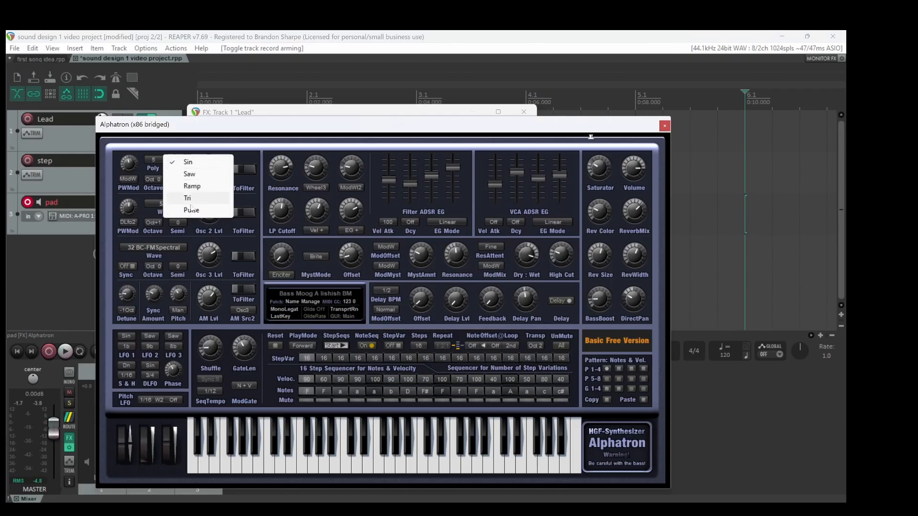
{"action": "left_click", "coordinate": [199, 133]}
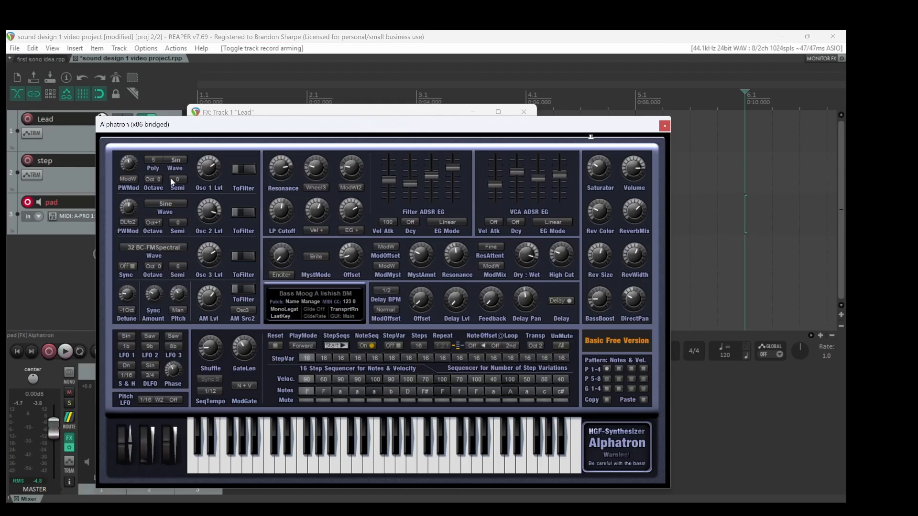
{"action": "left_click", "coordinate": [164, 203]}
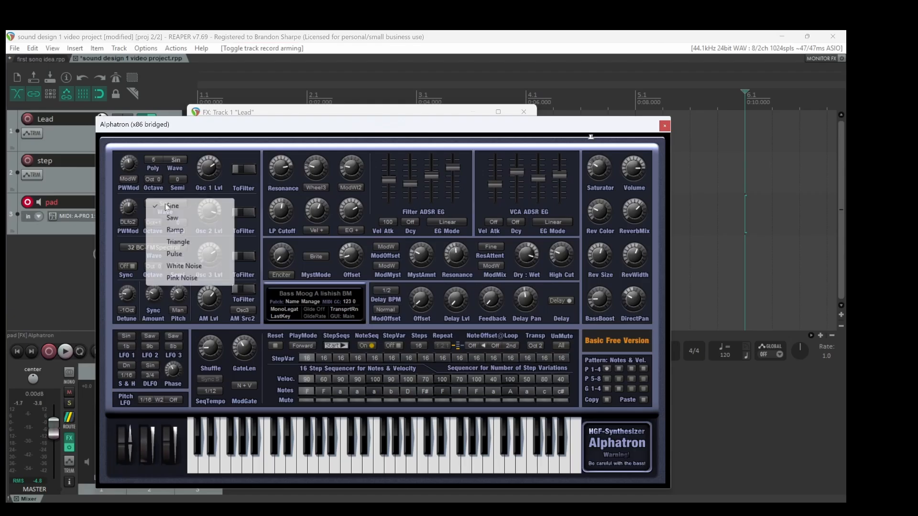
{"action": "left_click", "coordinate": [199, 130]}
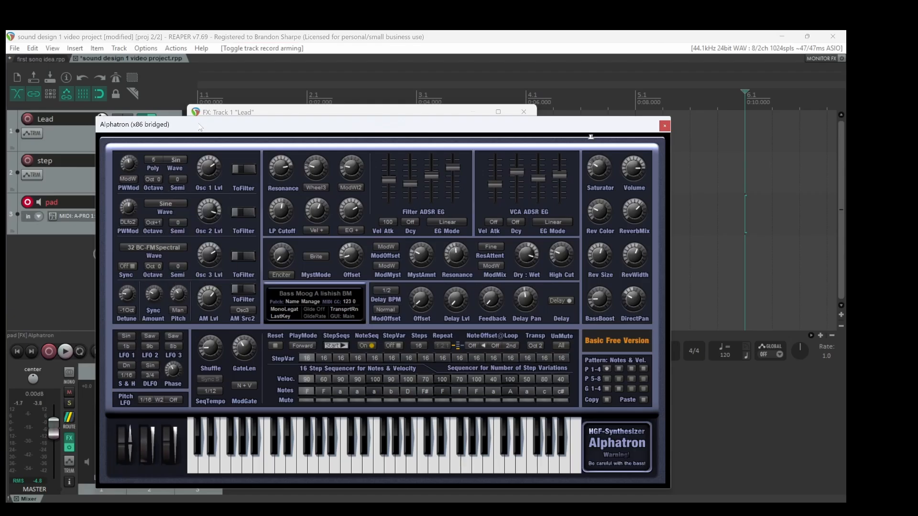
Set the pad synth's oscillator 3 wave to 21 A-InHrmSync.
{"action": "left_click", "coordinate": [168, 246]}
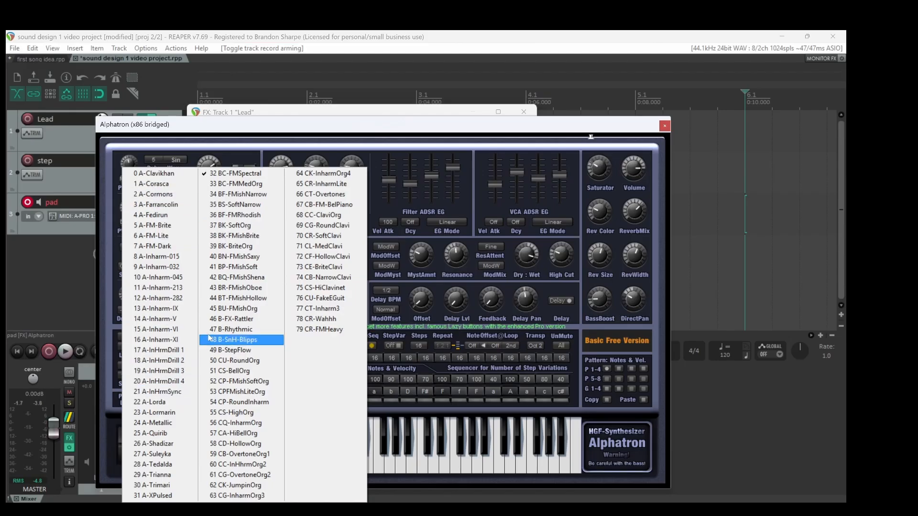
{"action": "left_click", "coordinate": [163, 390]}
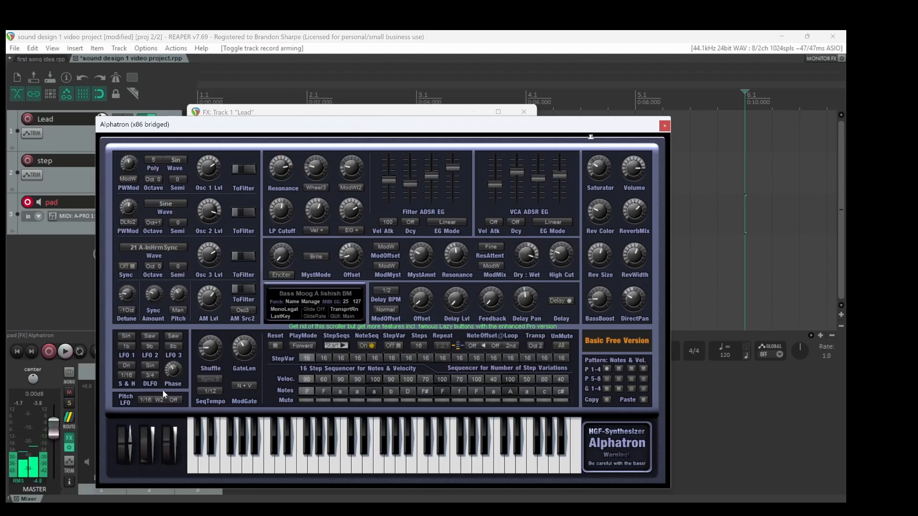
Record-arm the Lead track instead of the pad, move the pad synth's window down and reopen the Lead's Alphatron synth.
{"action": "left_click", "coordinate": [27, 202]}
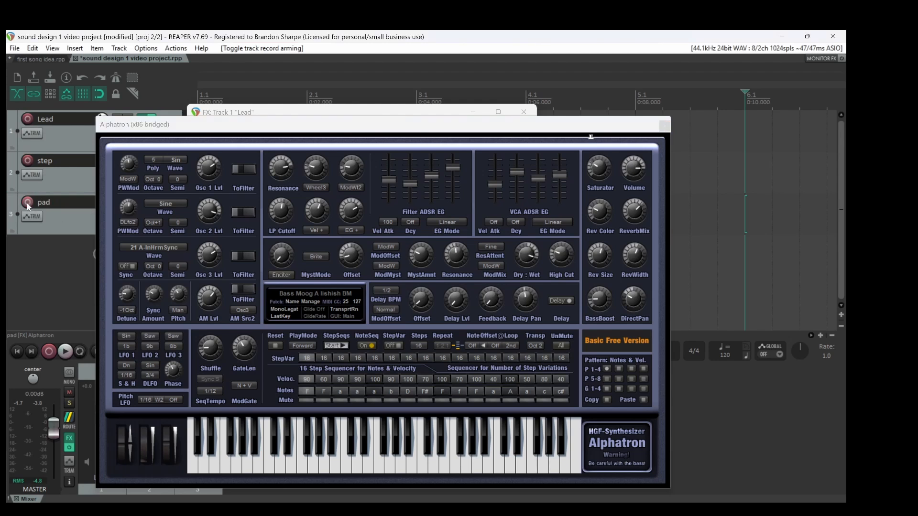
{"action": "left_click", "coordinate": [28, 118]}
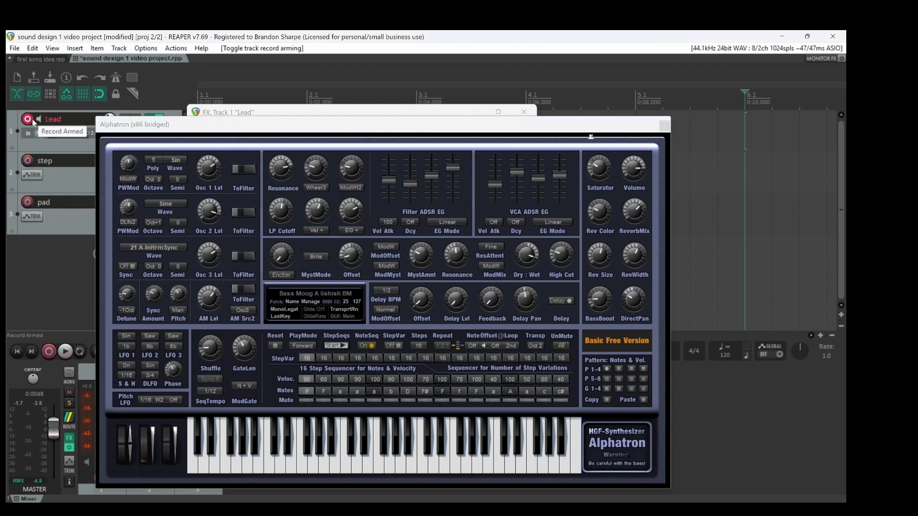
{"action": "left_click", "coordinate": [174, 131]}
{"action": "left_click_drag", "start_coordinate": [175, 131], "coordinate": [176, 156]}
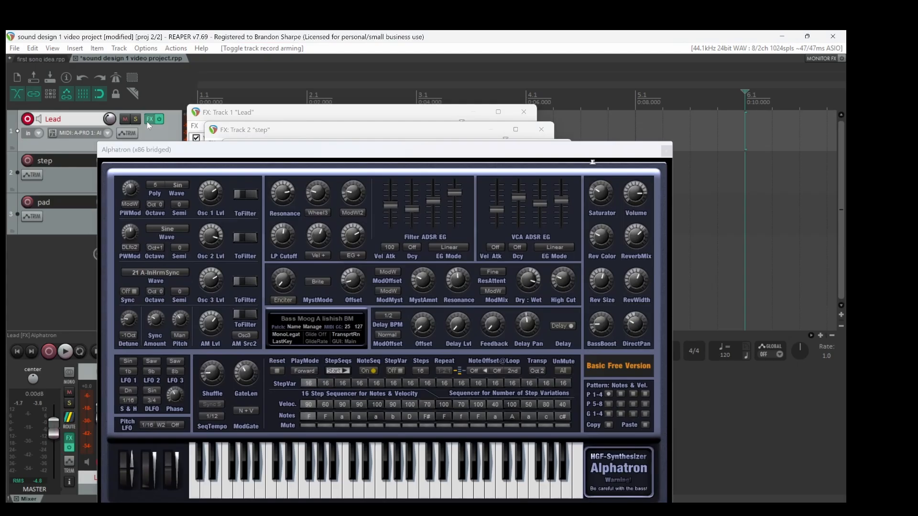
{"action": "left_click", "coordinate": [148, 121]}
{"action": "left_click", "coordinate": [147, 121]}
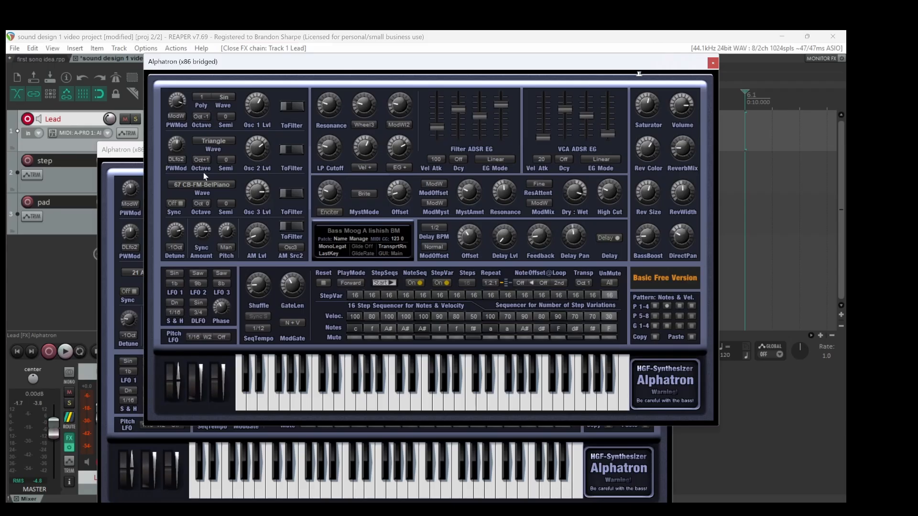
Close the Lead's synth window and switch record arming from the Lead track back to the pad track.
{"action": "left_click", "coordinate": [712, 63]}
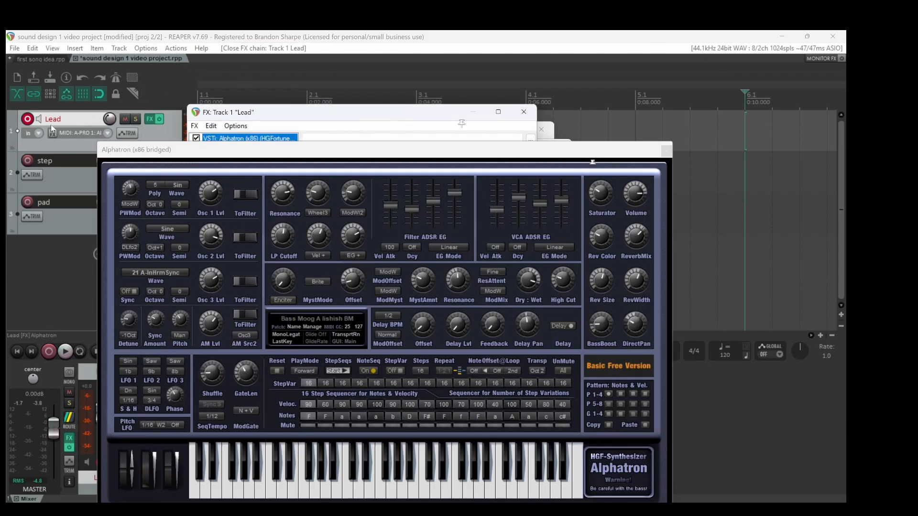
{"action": "left_click", "coordinate": [22, 117]}
{"action": "left_click", "coordinate": [25, 119]}
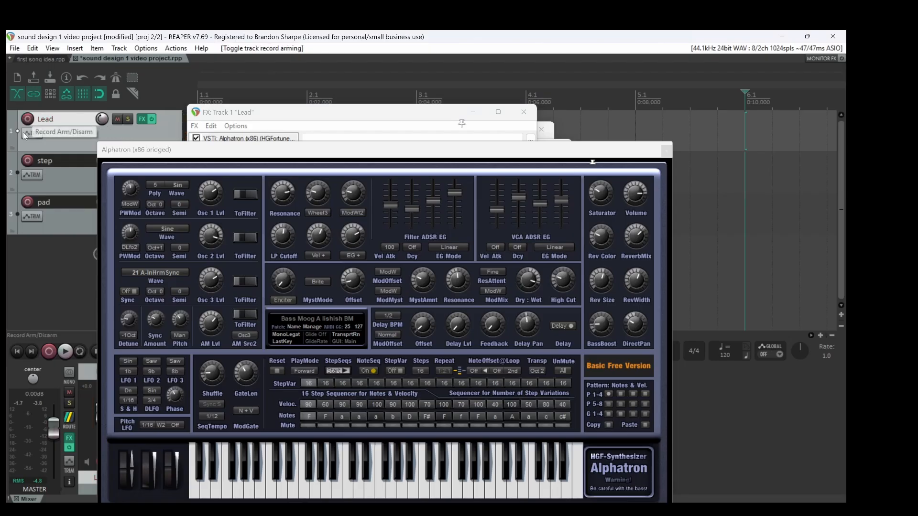
{"action": "left_click", "coordinate": [27, 202]}
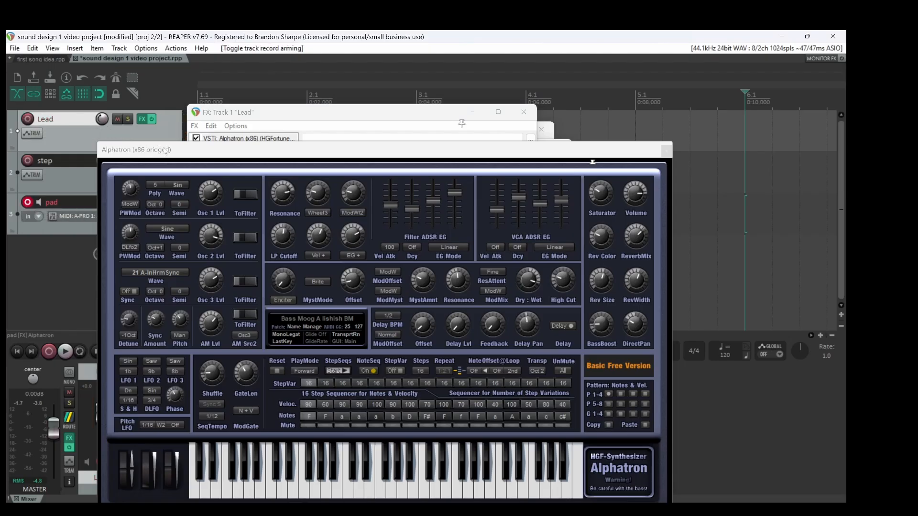
Review the wave choices for the pad synth's oscillator 1 again without changing the selection.
{"action": "left_click", "coordinate": [173, 186]}
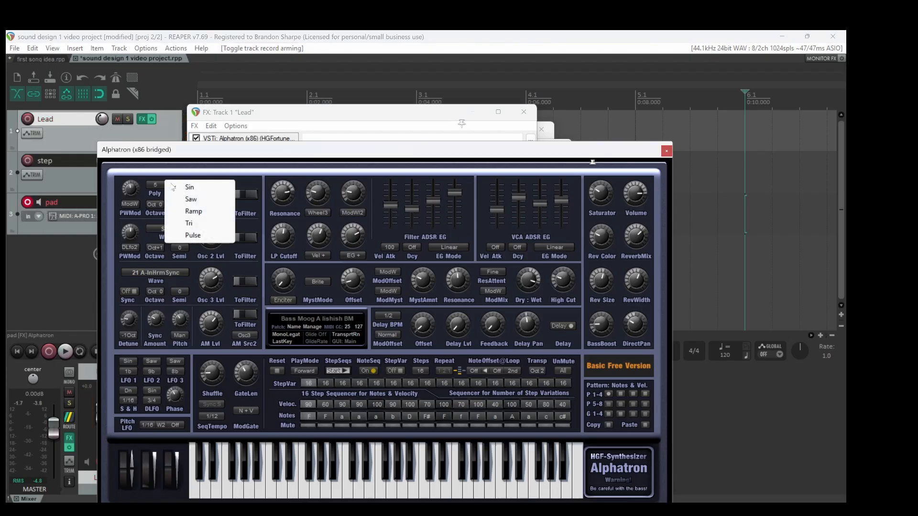
{"action": "left_click", "coordinate": [189, 153]}
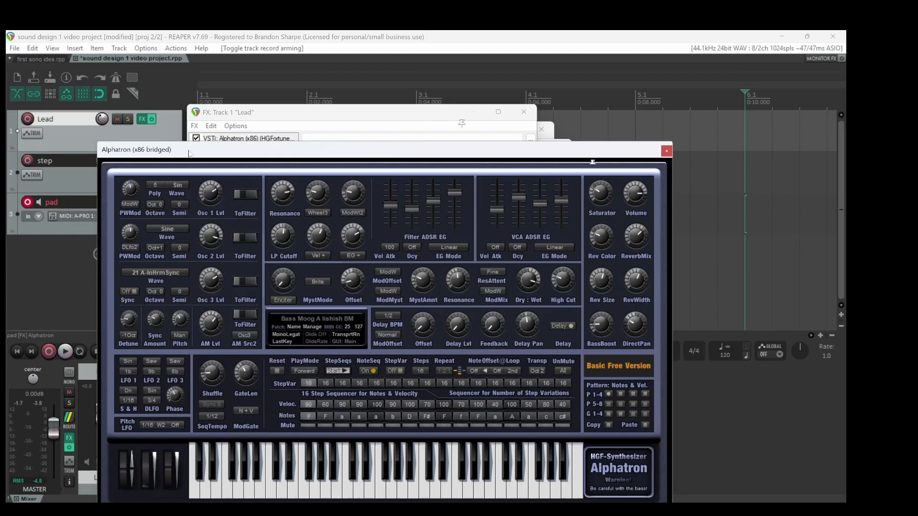
Set the pad synth's oscillator 3 wave to 59 CB-OvertoneOrg1 and its oscillator 2 wave to Triangle.
{"action": "left_click", "coordinate": [155, 272]}
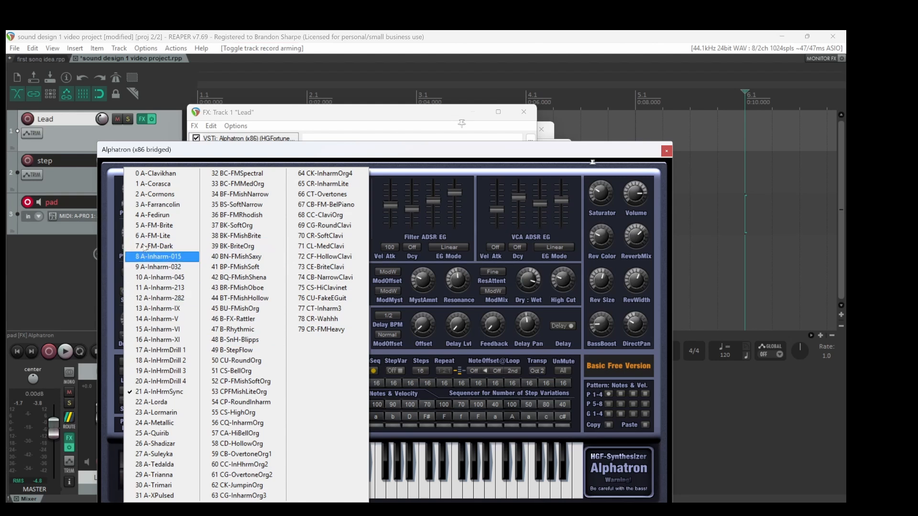
{"action": "left_click", "coordinate": [256, 454]}
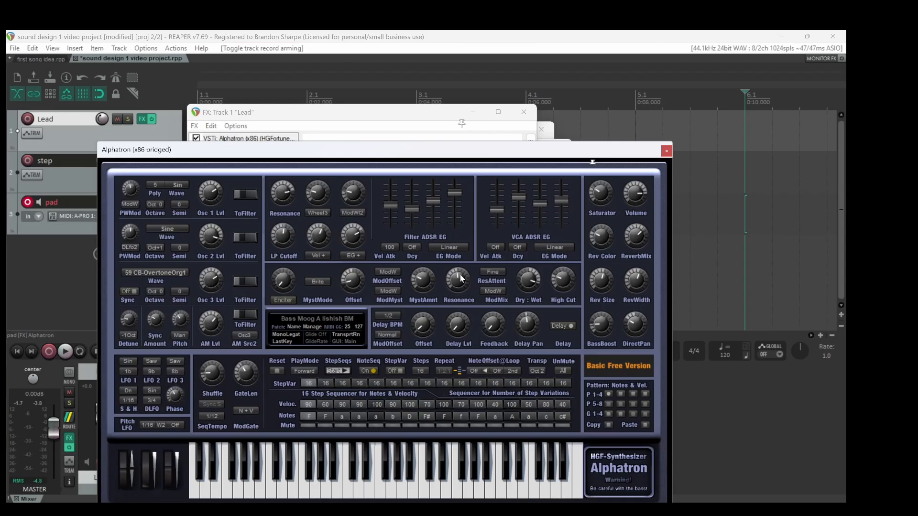
{"action": "left_click", "coordinate": [176, 233]}
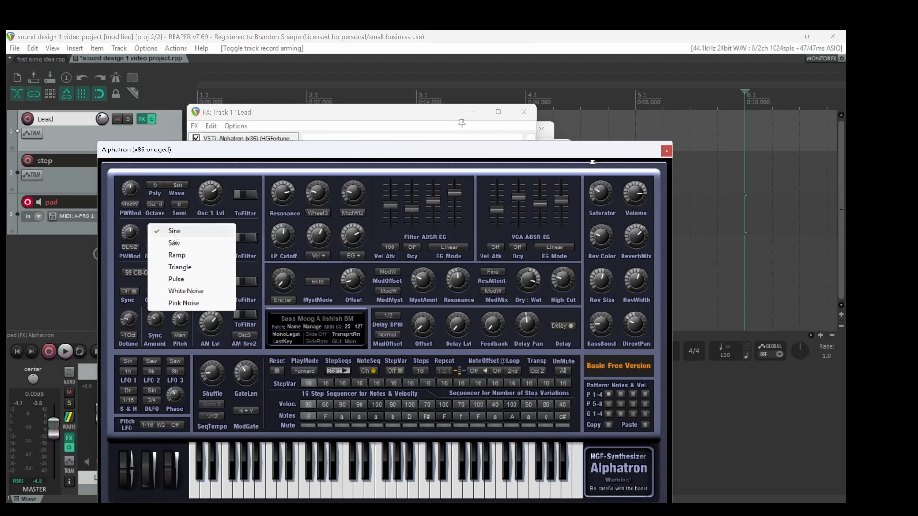
{"action": "left_click", "coordinate": [175, 271]}
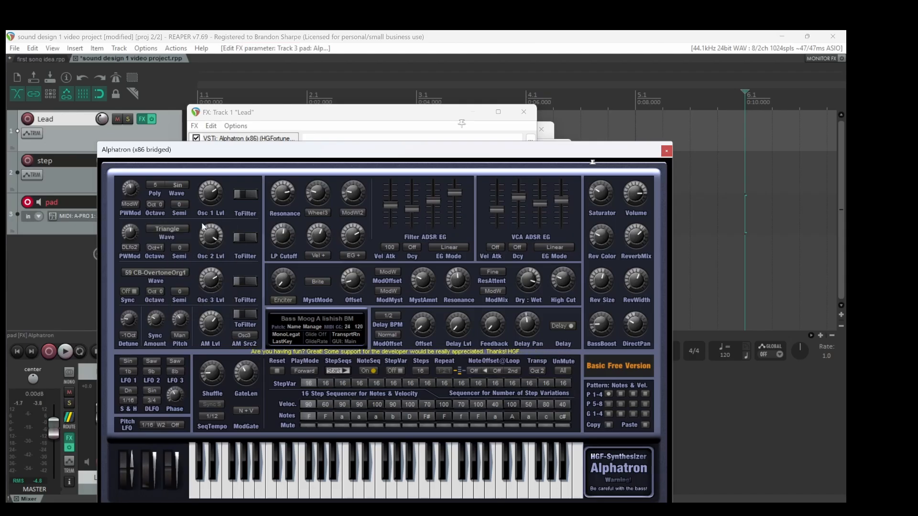
Lower the pad synth's oscillator 2 level to 83 and review the detune octave choices without changing the selection.
{"action": "left_click_drag", "start_coordinate": [204, 227], "coordinate": [223, 275]}
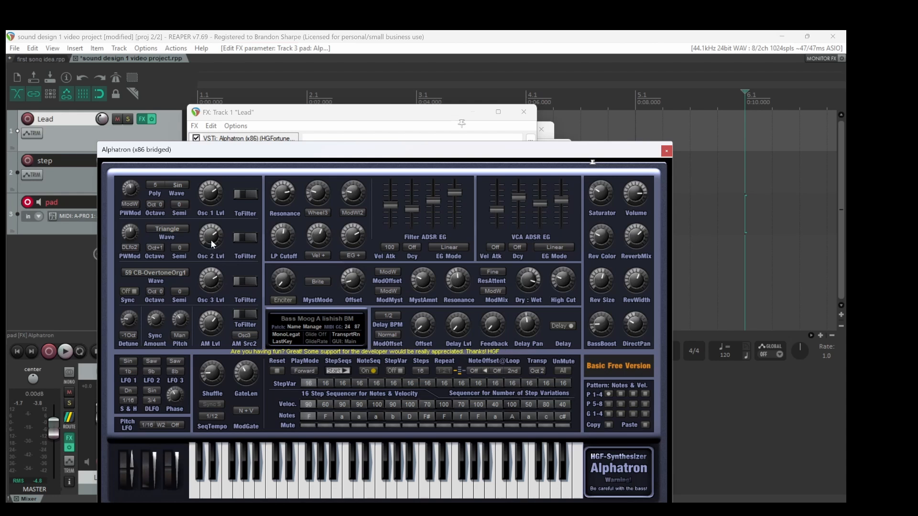
{"action": "left_click_drag", "start_coordinate": [211, 240], "coordinate": [210, 243]}
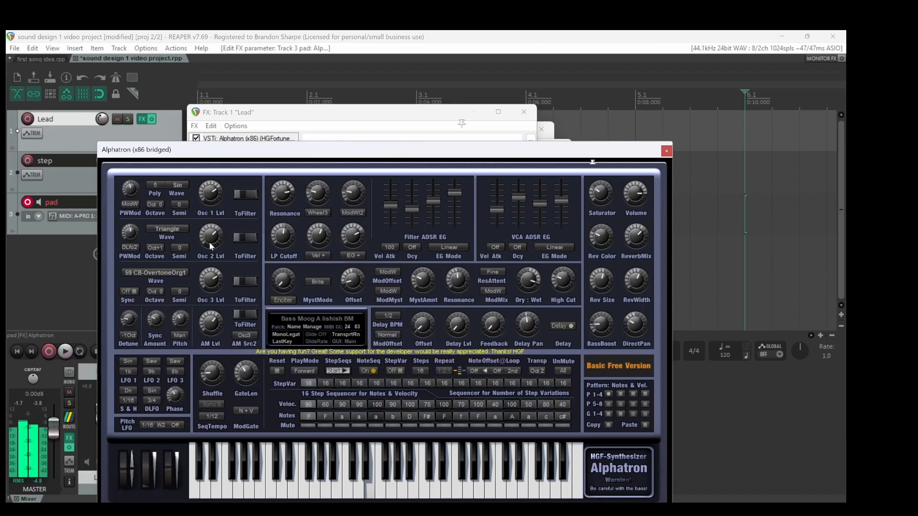
{"action": "left_click", "coordinate": [242, 313]}
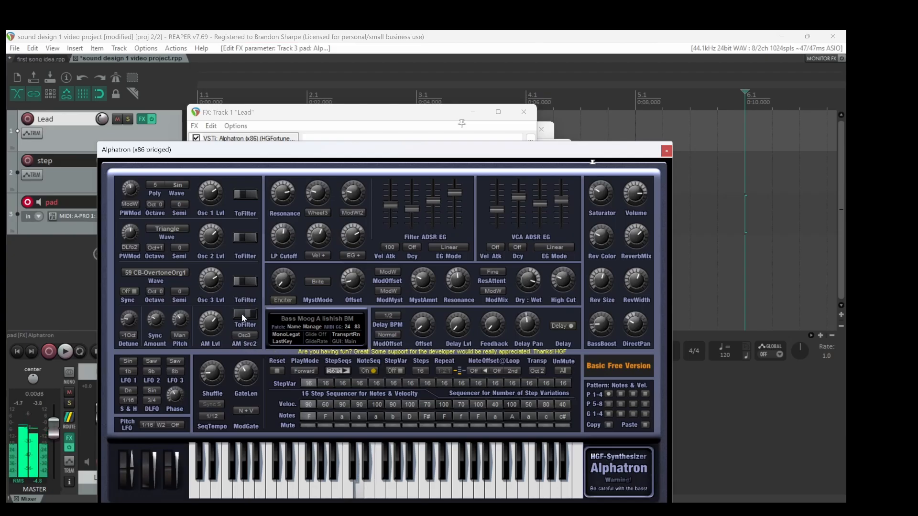
{"action": "left_click", "coordinate": [125, 335]}
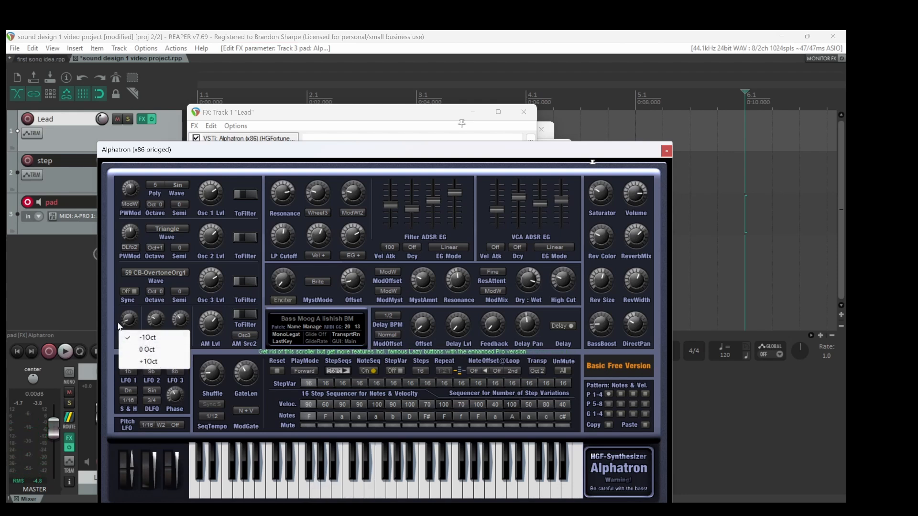
{"action": "left_click", "coordinate": [118, 324]}
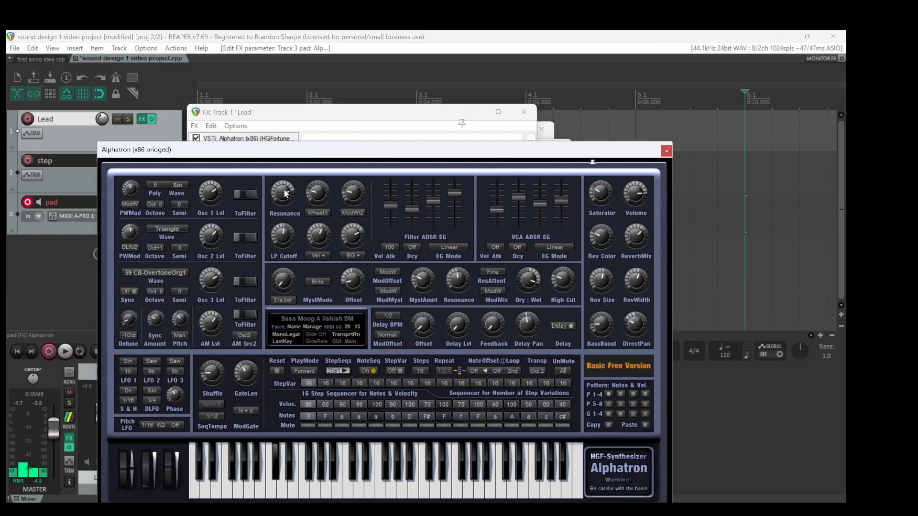
Sweep the pad synth's filter resonance and review oscillator 1's Poly choices without changing the selection.
{"action": "left_click_drag", "start_coordinate": [284, 191], "coordinate": [279, 242]}
{"action": "left_click_drag", "start_coordinate": [282, 188], "coordinate": [283, 187]}
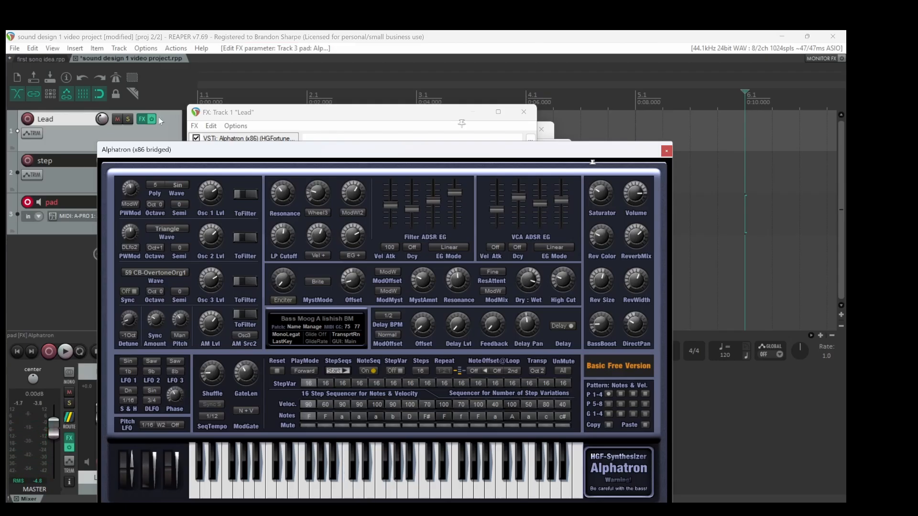
{"action": "left_click", "coordinate": [155, 188]}
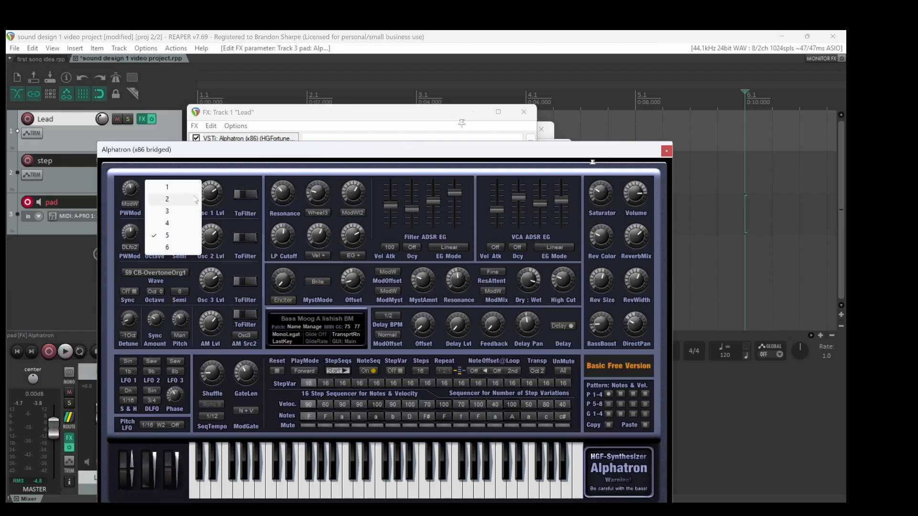
{"action": "left_click", "coordinate": [201, 159]}
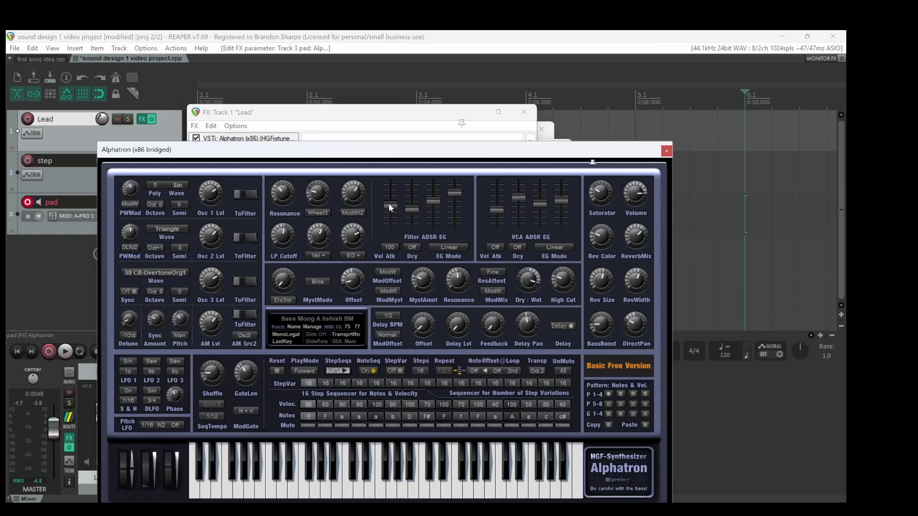
Reshape the pad synth's filter ADSR envelope, and set the VCA envelope's attack to 93, decay to 104 and release to 62.
{"action": "left_click_drag", "start_coordinate": [391, 203], "coordinate": [392, 198]}
{"action": "left_click_drag", "start_coordinate": [496, 198], "coordinate": [496, 193]}
{"action": "left_click_drag", "start_coordinate": [496, 204], "coordinate": [496, 202]}
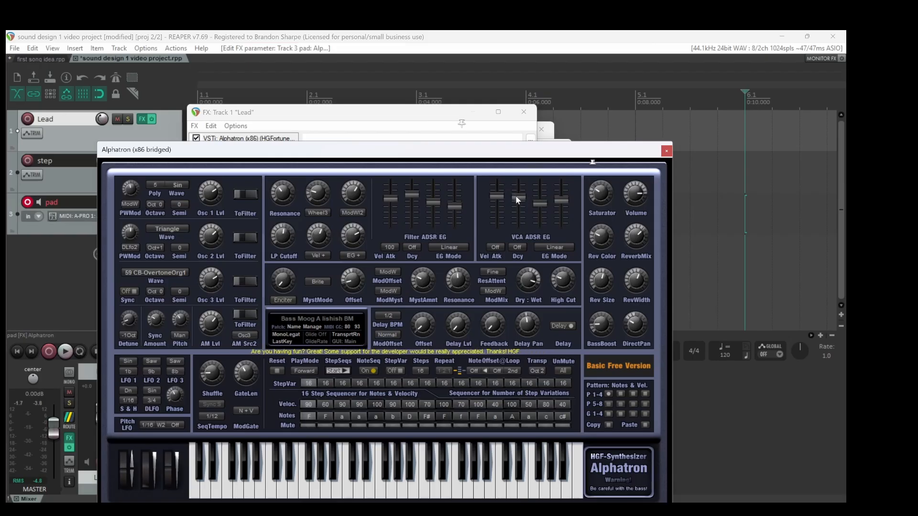
{"action": "left_click_drag", "start_coordinate": [517, 199], "coordinate": [517, 182]}
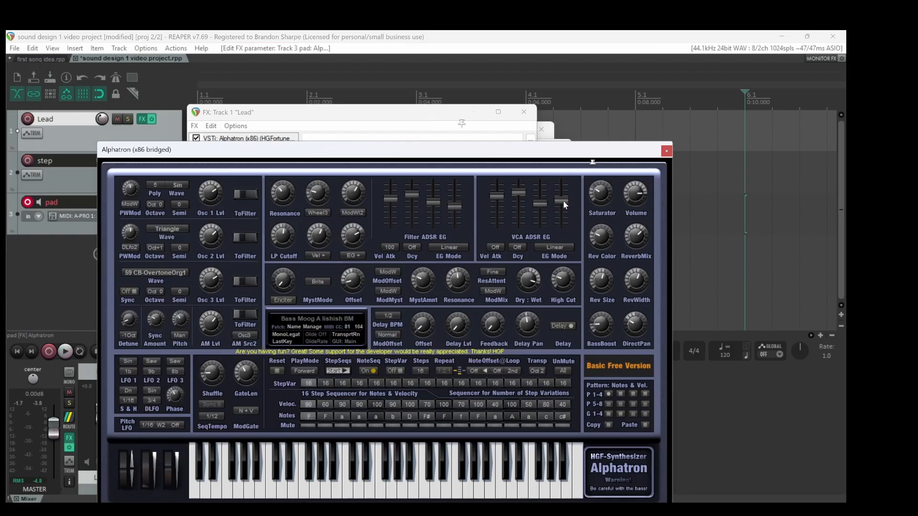
{"action": "left_click_drag", "start_coordinate": [563, 206], "coordinate": [562, 213]}
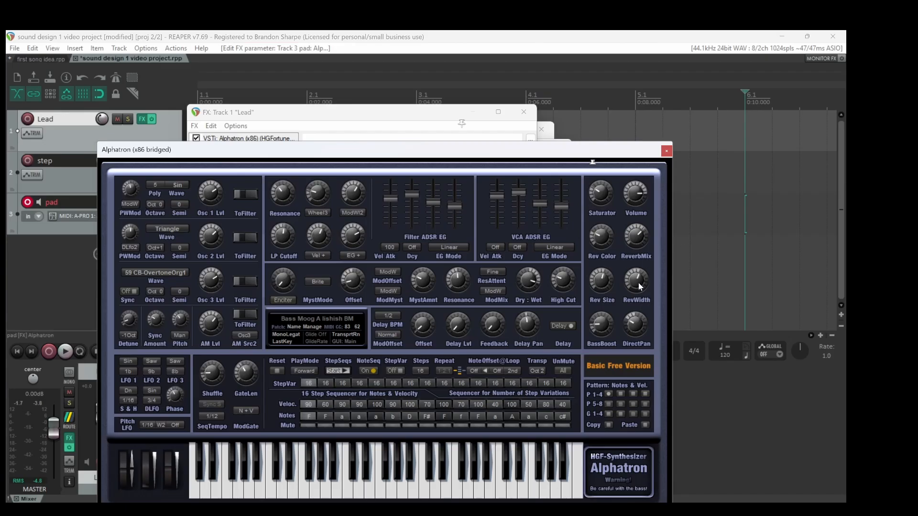
Adjust the pad synth's reverb width, reverb size and saturator amount.
{"action": "mouse_move", "coordinate": [639, 285]}
{"action": "left_mouse_down"}
{"action": "mouse_move", "coordinate": [647, 283]}
{"action": "mouse_move", "coordinate": [637, 295]}
{"action": "left_mouse_up"}
{"action": "left_click_drag", "start_coordinate": [599, 284], "coordinate": [606, 280]}
{"action": "left_click_drag", "start_coordinate": [600, 193], "coordinate": [604, 185]}
Close the pad's Alphatron synth window and the FX windows of the Lead, pad and step tracks.
{"action": "left_click", "coordinate": [666, 151]}
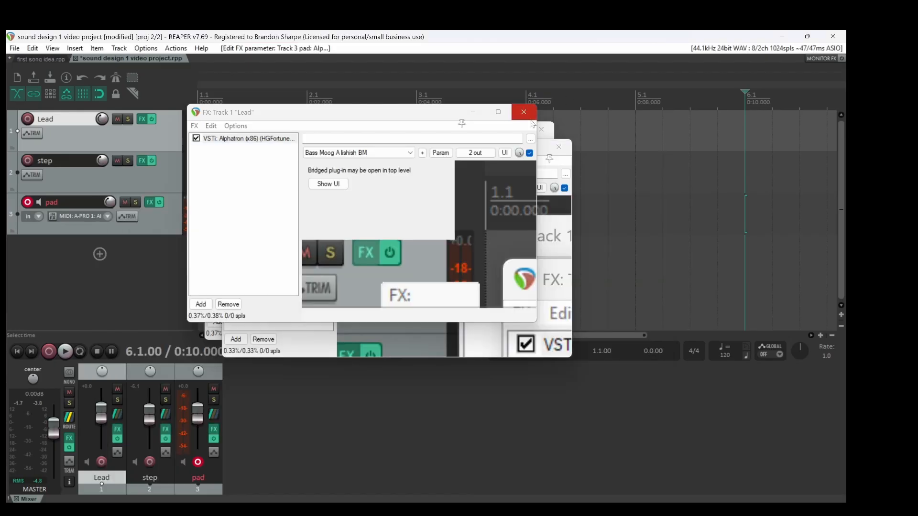
{"action": "left_click", "coordinate": [517, 109]}
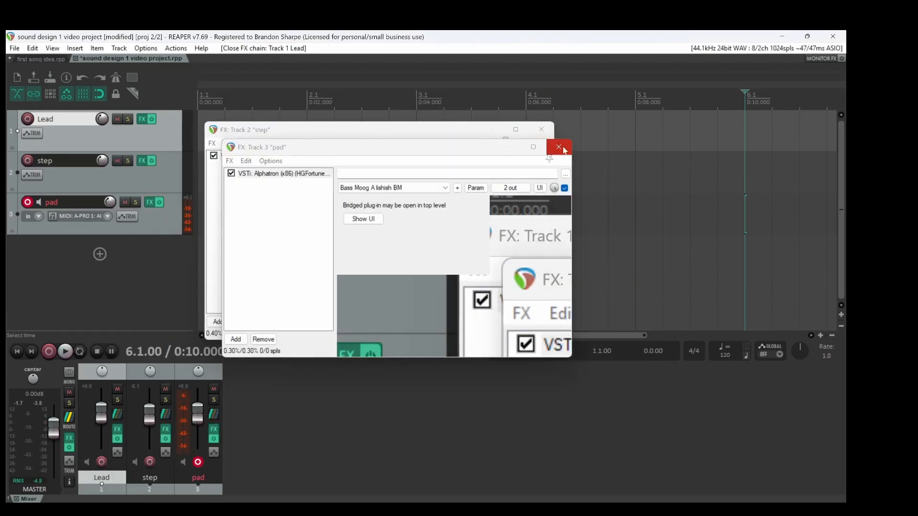
{"action": "left_click", "coordinate": [542, 131]}
{"action": "left_click", "coordinate": [541, 130]}
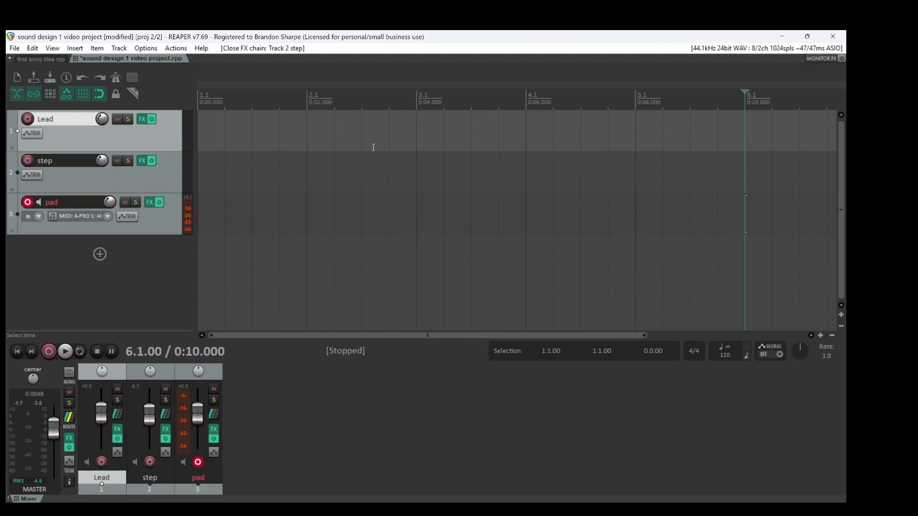
Select the step, Lead and pad tracks in turn, ending on pad, and disarm the pad track's recording.
{"action": "left_click", "coordinate": [136, 174]}
{"action": "left_click", "coordinate": [149, 139]}
{"action": "left_click", "coordinate": [159, 173]}
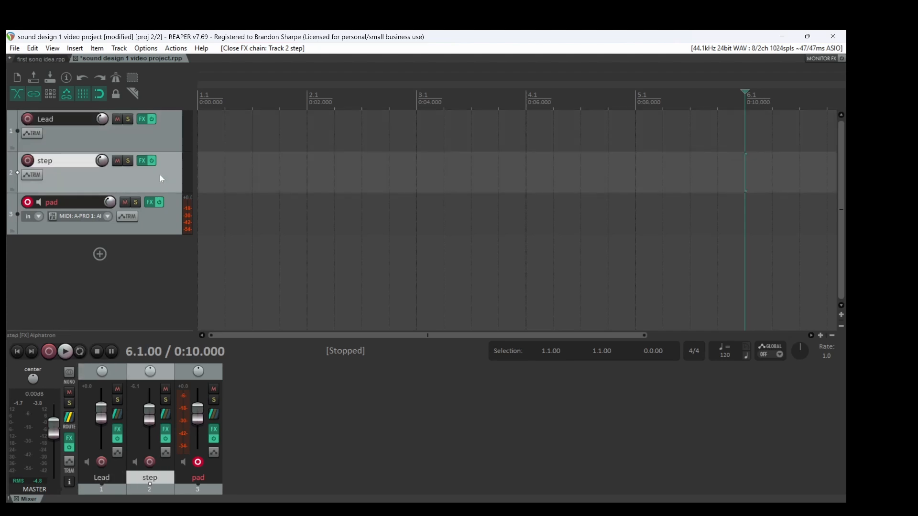
{"action": "left_click", "coordinate": [165, 221]}
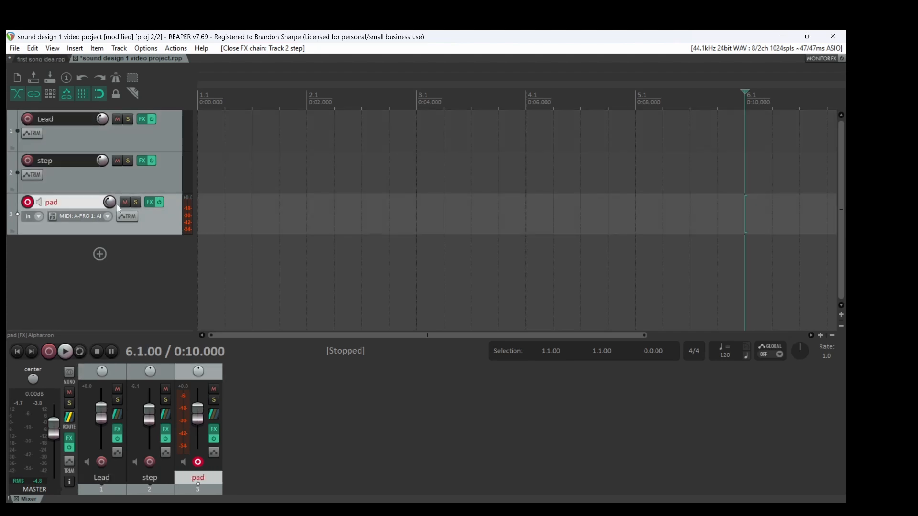
{"action": "left_click", "coordinate": [27, 202]}
{"action": "mouse_move", "coordinate": [543, 500]}
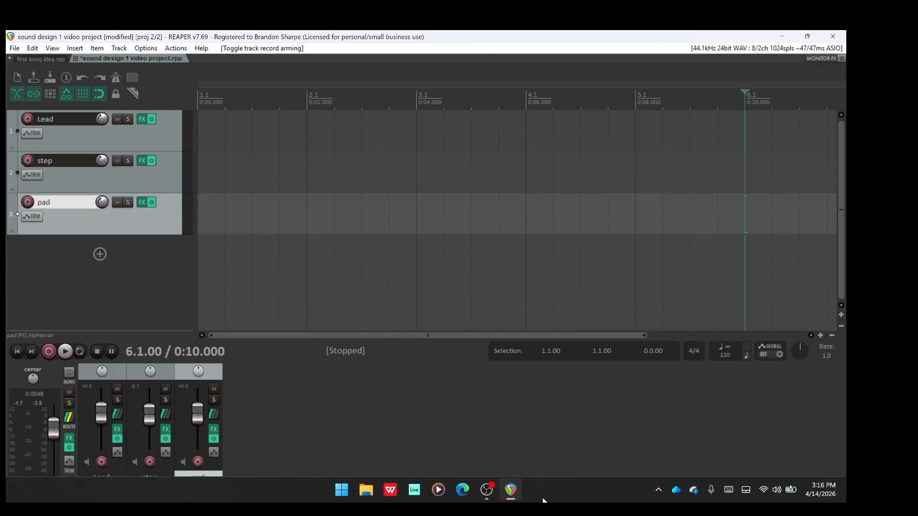
{"action": "mouse_move", "coordinate": [486, 492]}
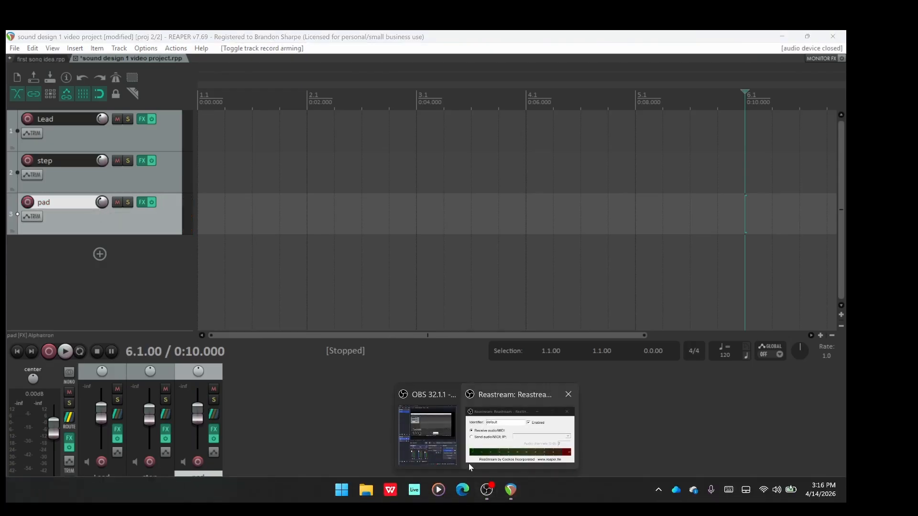